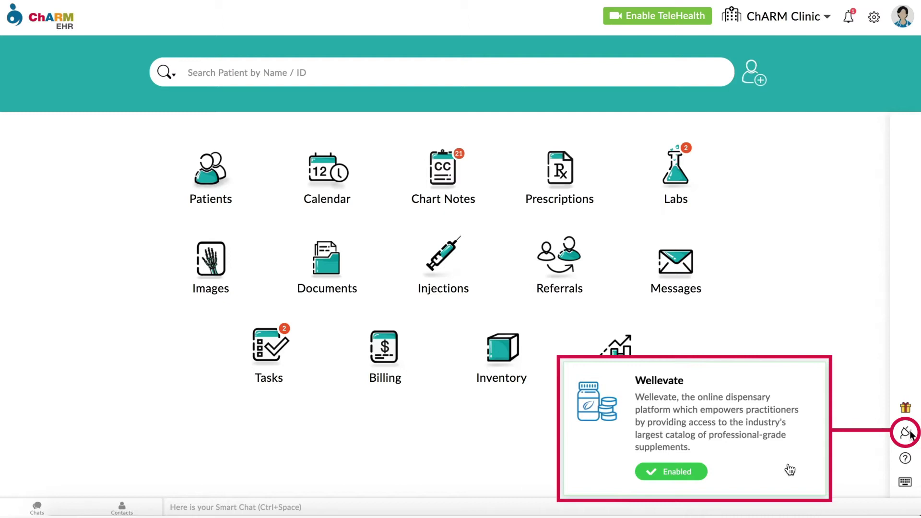
# - Reach the Wellevate integration page from the practice settings
pyautogui.click(873, 19)
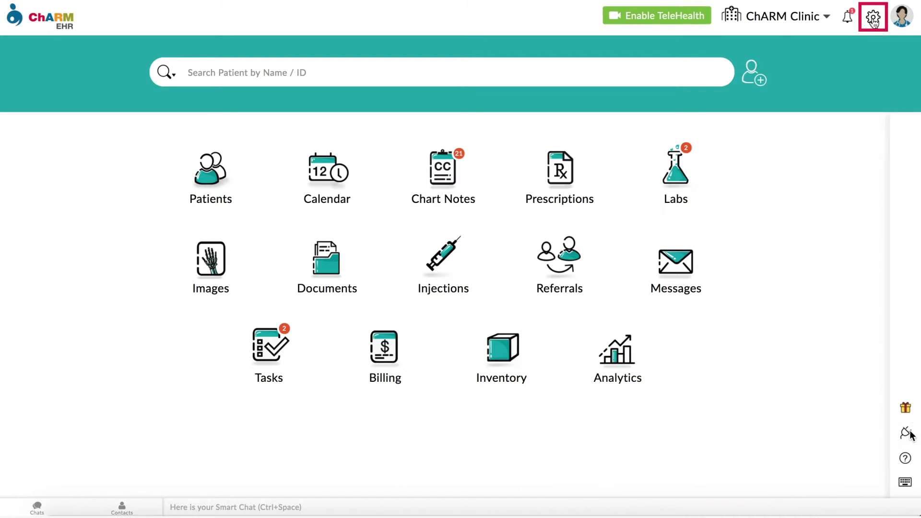
pyautogui.scroll(-3, 739, 289)
pyautogui.scroll(-1, 738, 290)
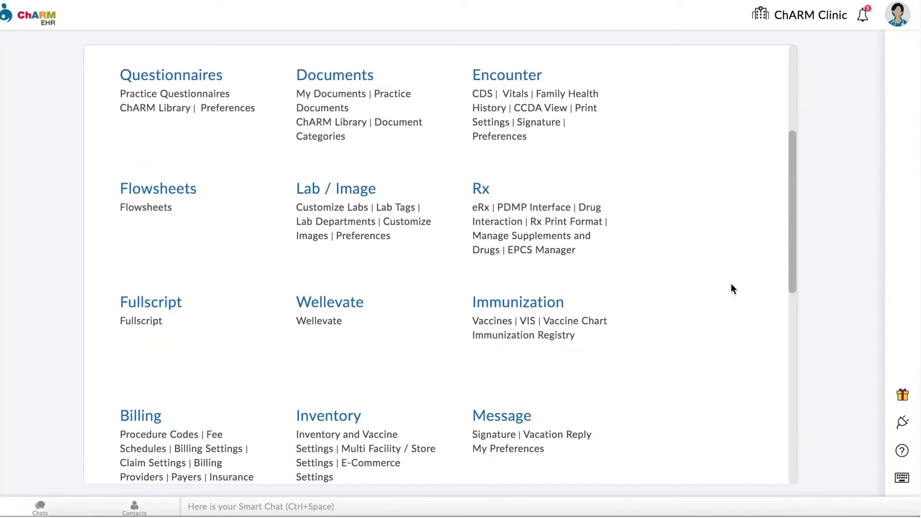
pyautogui.click(313, 324)
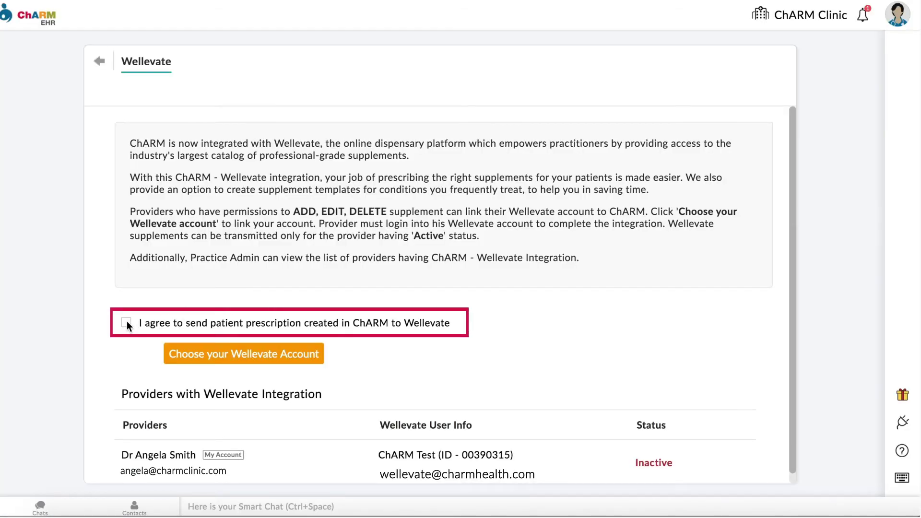
# - Link the Wellevate account: sign in with email and password and allow ChARM EHR access
pyautogui.click(217, 355)
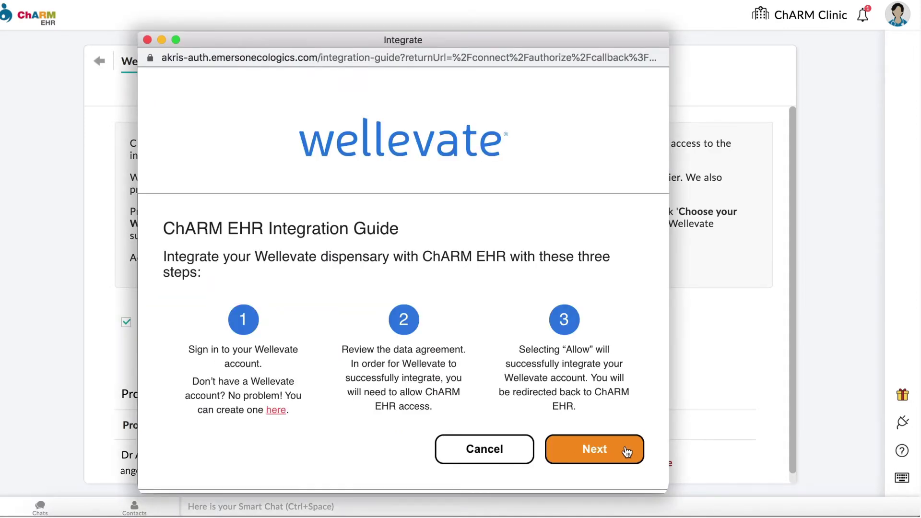
pyautogui.click(625, 452)
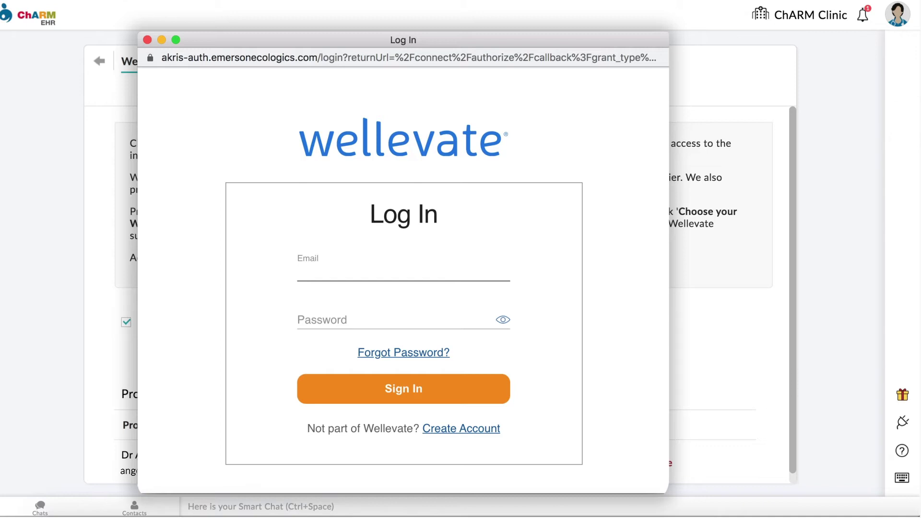
pyautogui.click(390, 318)
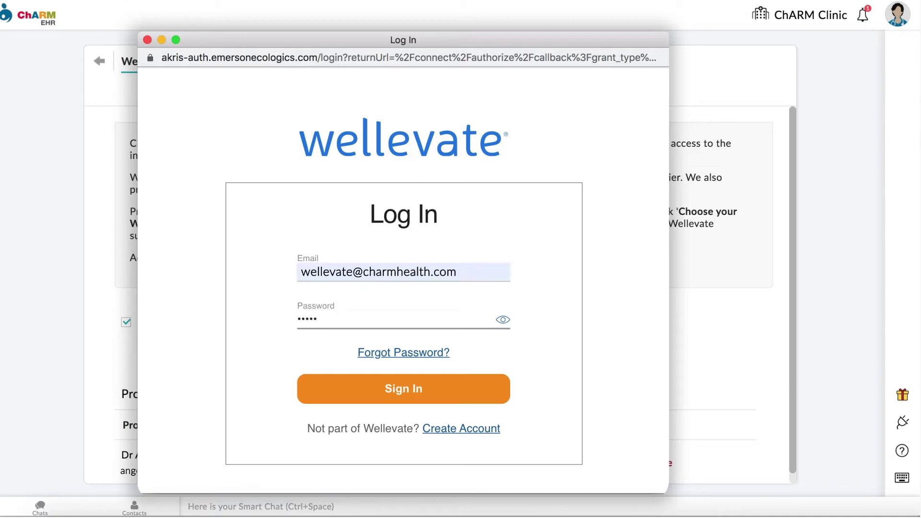
pyautogui.write('***********')
pyautogui.click(333, 391)
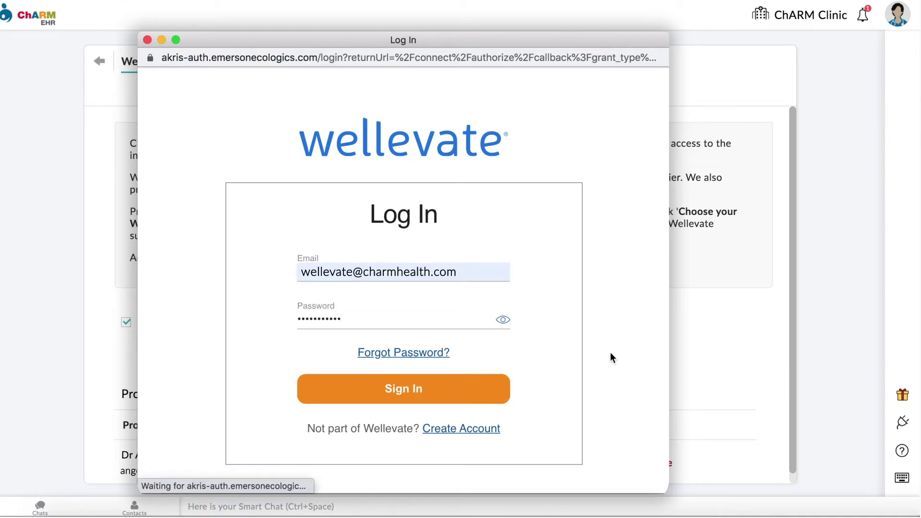
pyautogui.scroll(-3, 626, 347)
pyautogui.scroll(-2, 627, 348)
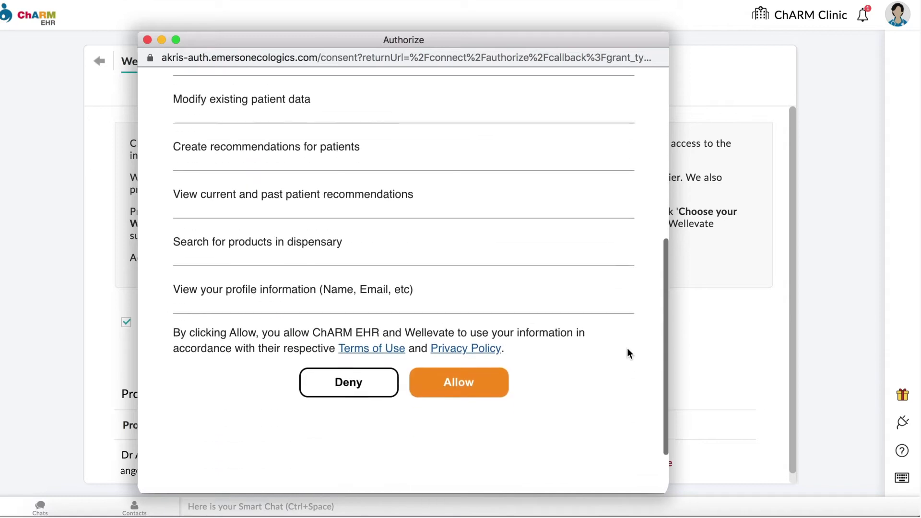
pyautogui.click(492, 376)
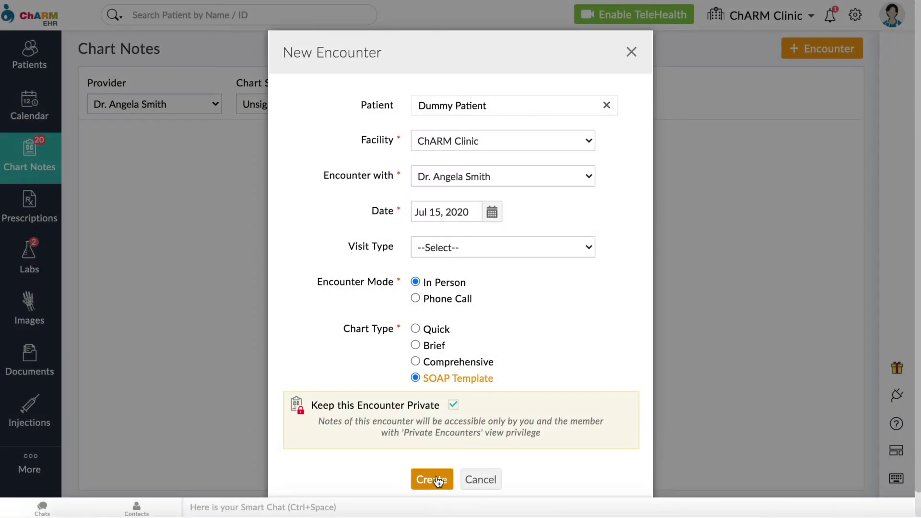
# - Create the encounter and search Wellevate for 'calcium', refined to Rainbow Light Nutrition
pyautogui.click(436, 476)
pyautogui.scroll(-3, 436, 477)
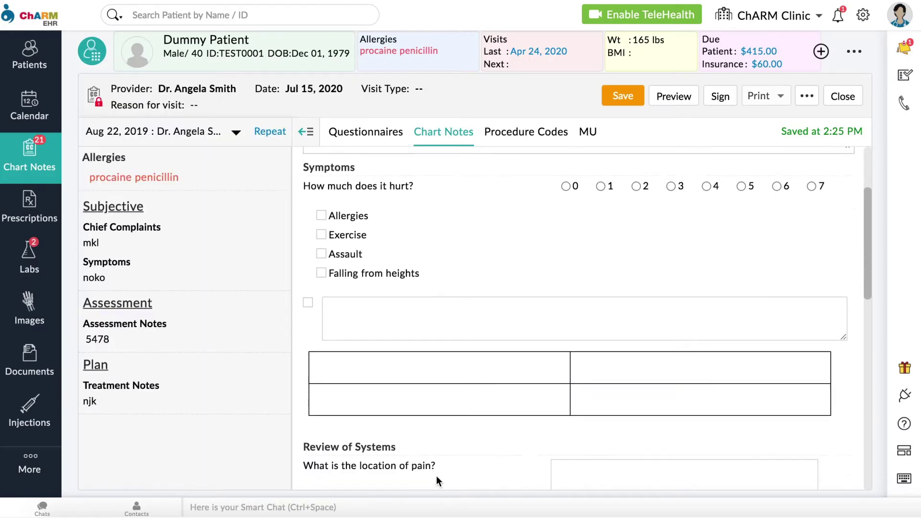
pyautogui.scroll(-3, 436, 476)
pyautogui.scroll(-5, 437, 476)
pyautogui.scroll(-1, 436, 476)
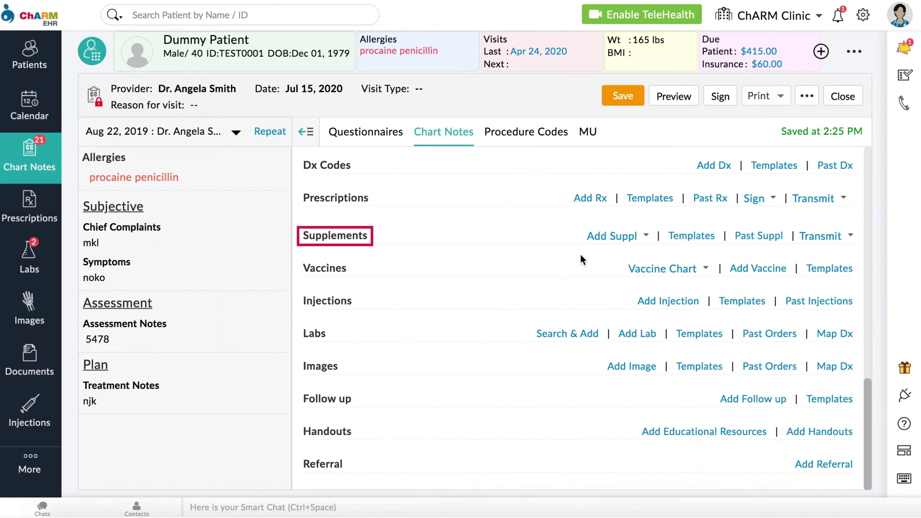
pyautogui.click(607, 237)
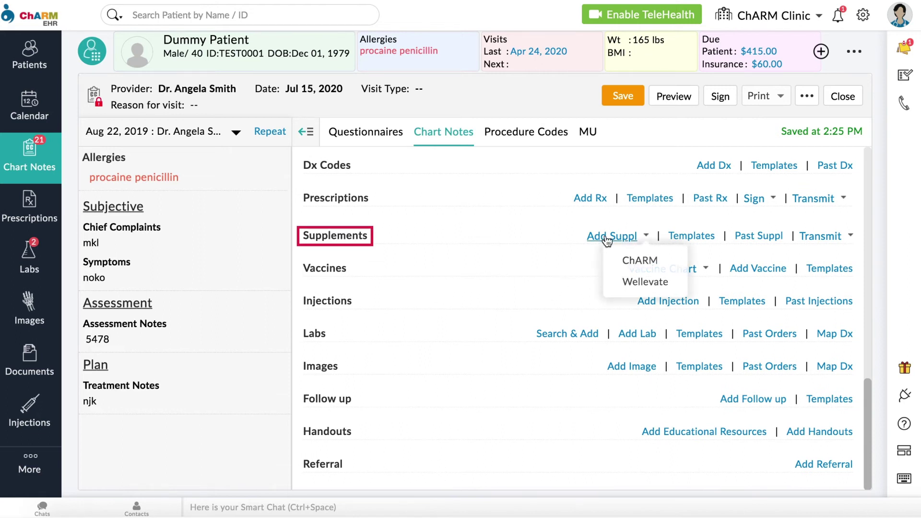
pyautogui.click(625, 282)
pyautogui.write('calcium')
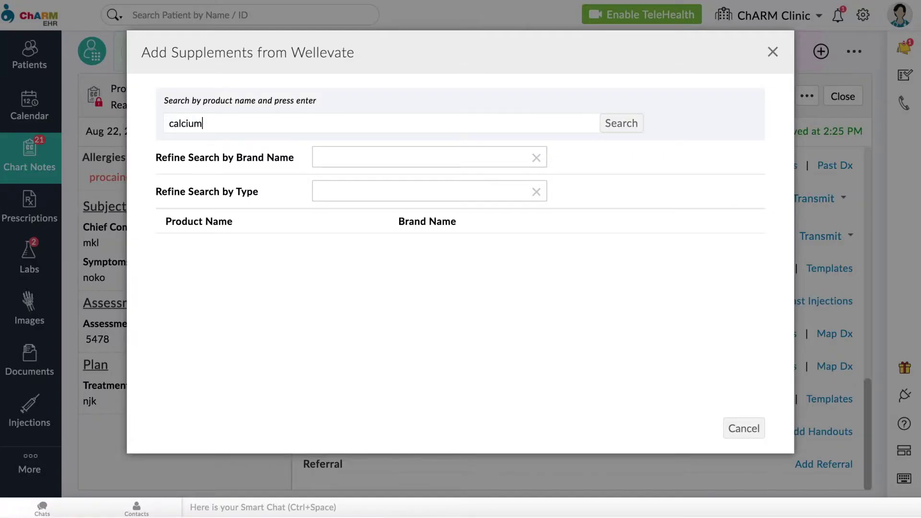
pyautogui.click(463, 160)
pyautogui.write('rain')
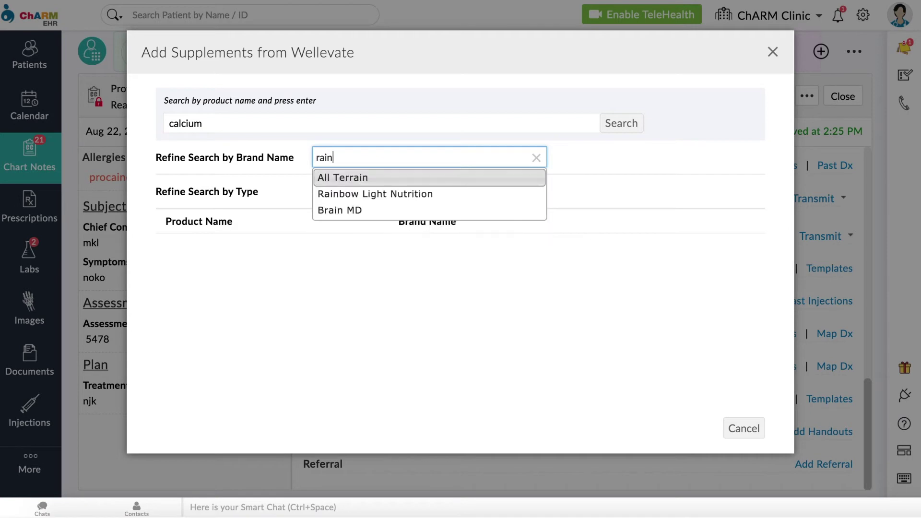
pyautogui.click(435, 193)
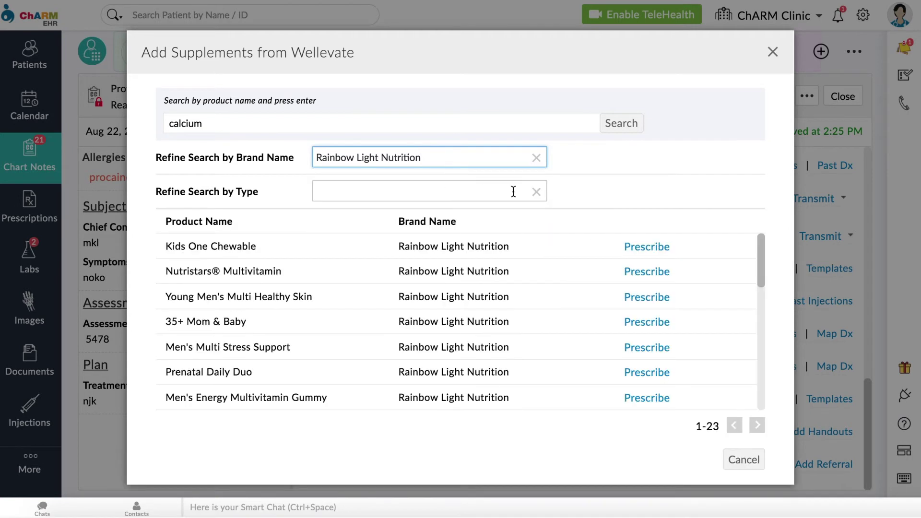
# - Prescribe Nutristars® Multivitamin as 1 capsule(s), once a day, after meals, for 30 days
pyautogui.click(648, 272)
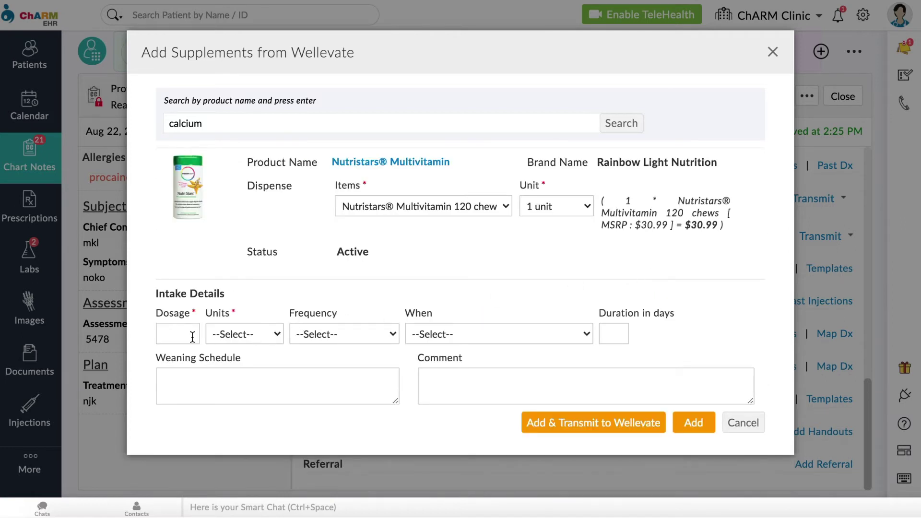
pyautogui.click(192, 337)
pyautogui.write('1')
pyautogui.click(270, 333)
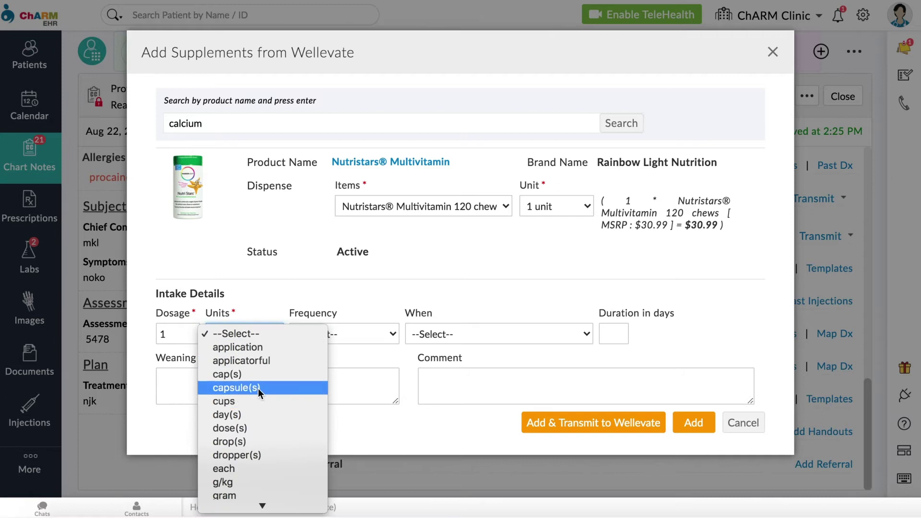
pyautogui.click(258, 389)
pyautogui.click(360, 331)
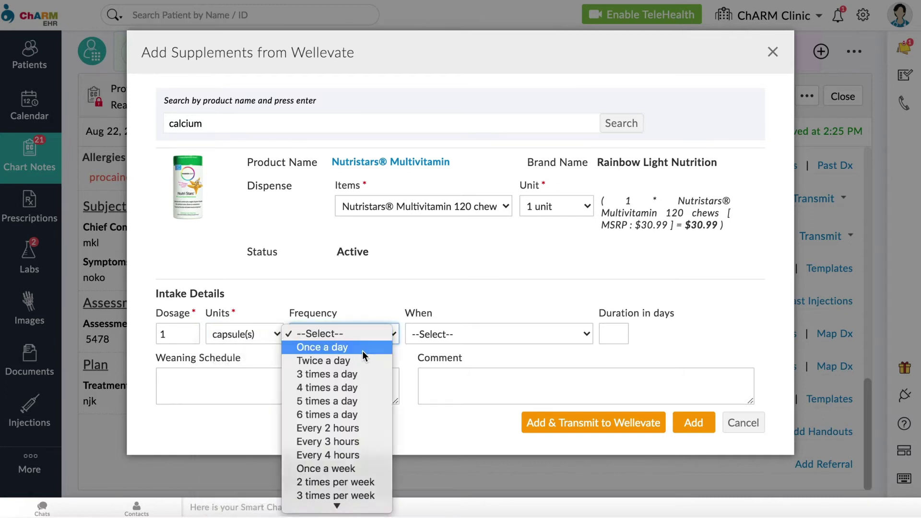
pyautogui.click(362, 348)
pyautogui.click(455, 333)
pyautogui.click(457, 360)
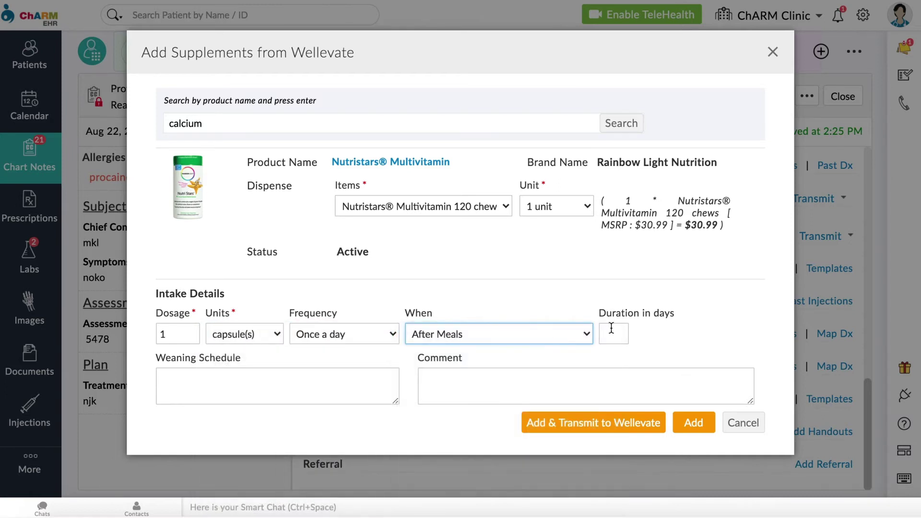
pyautogui.click(610, 333)
pyautogui.click(626, 366)
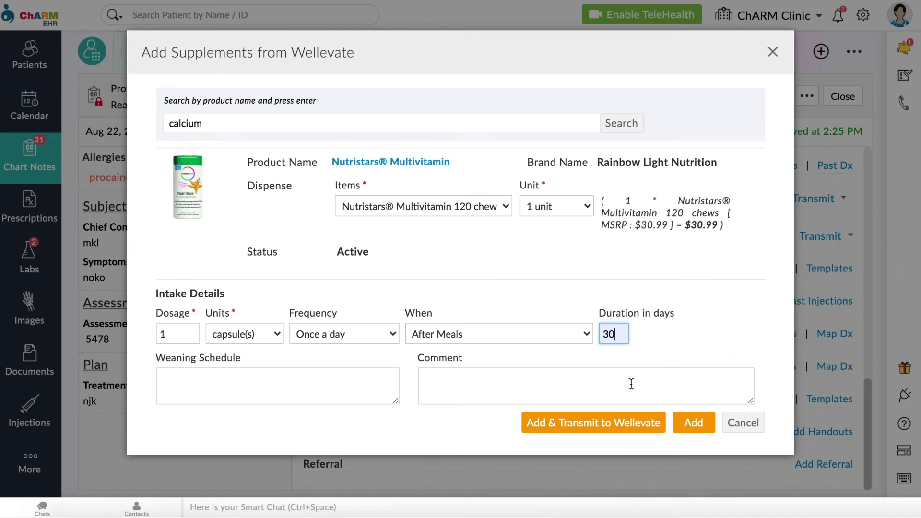
# - Add the supplement to the chart note and select it for transmission to Wellevate
pyautogui.click(692, 423)
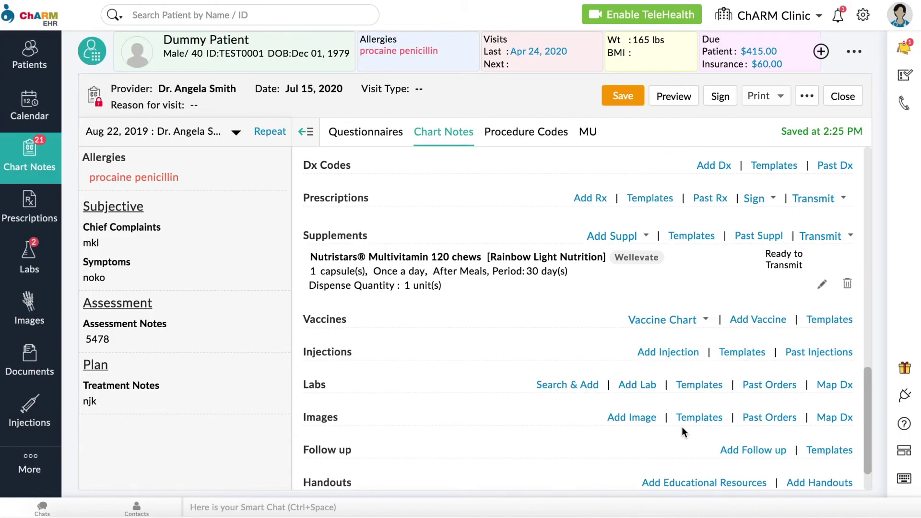
pyautogui.click(841, 238)
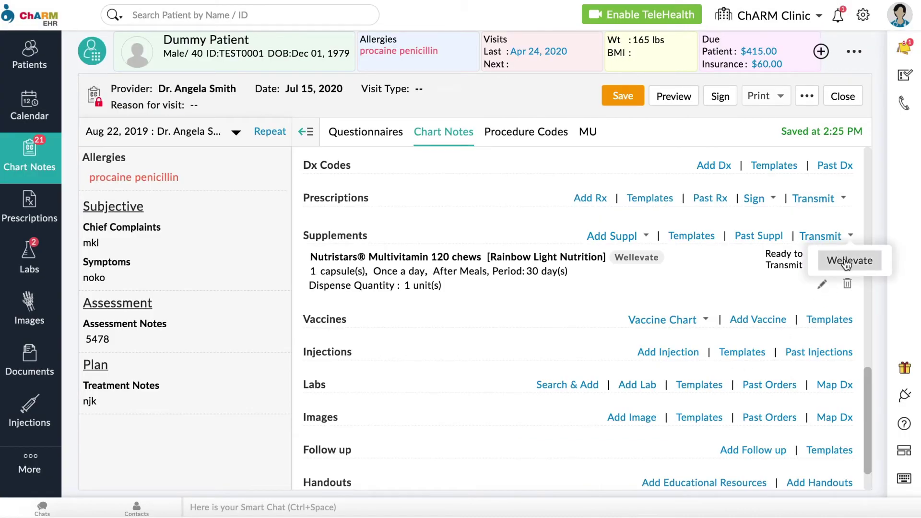
pyautogui.click(847, 262)
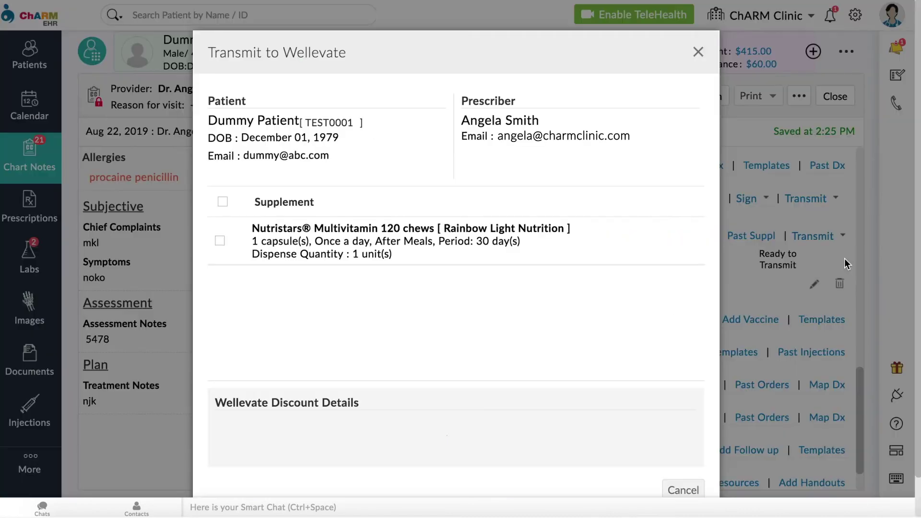
pyautogui.click(223, 202)
# - Change the patient discount to 2% and send the order to Wellevate
pyautogui.click(398, 390)
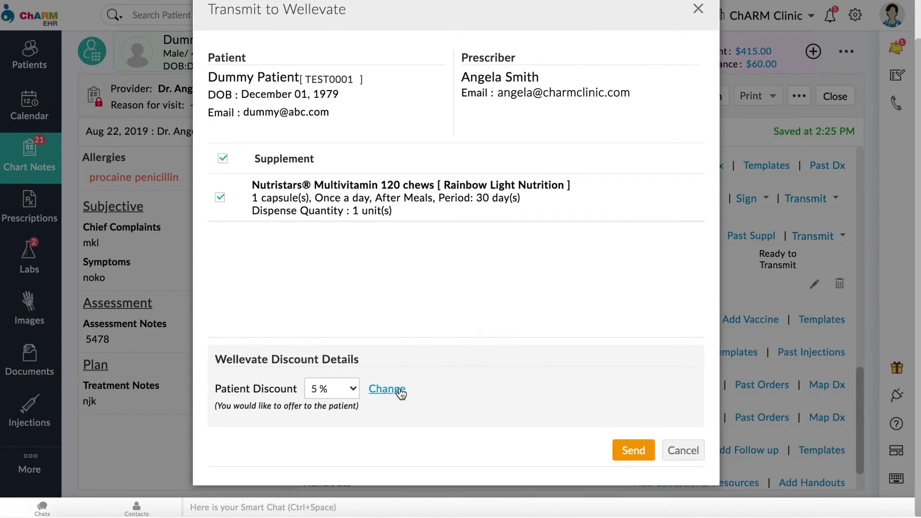
pyautogui.click(349, 386)
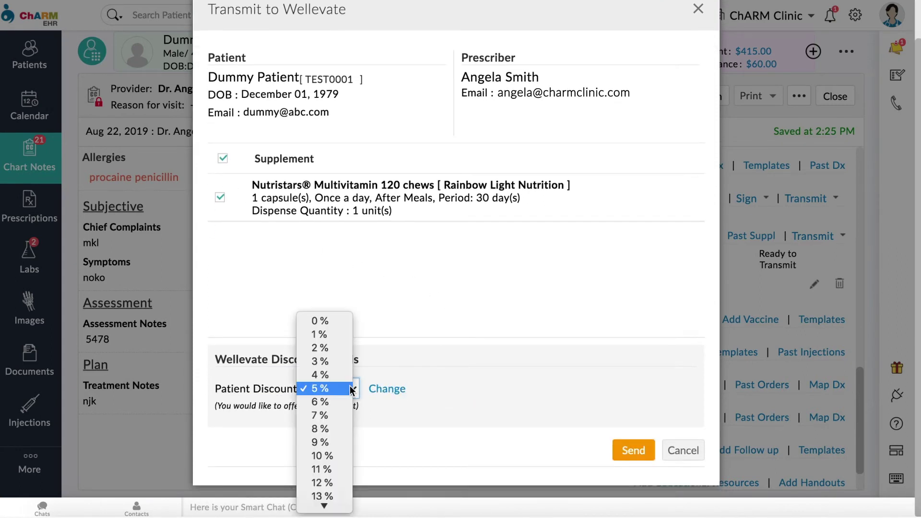
pyautogui.click(340, 348)
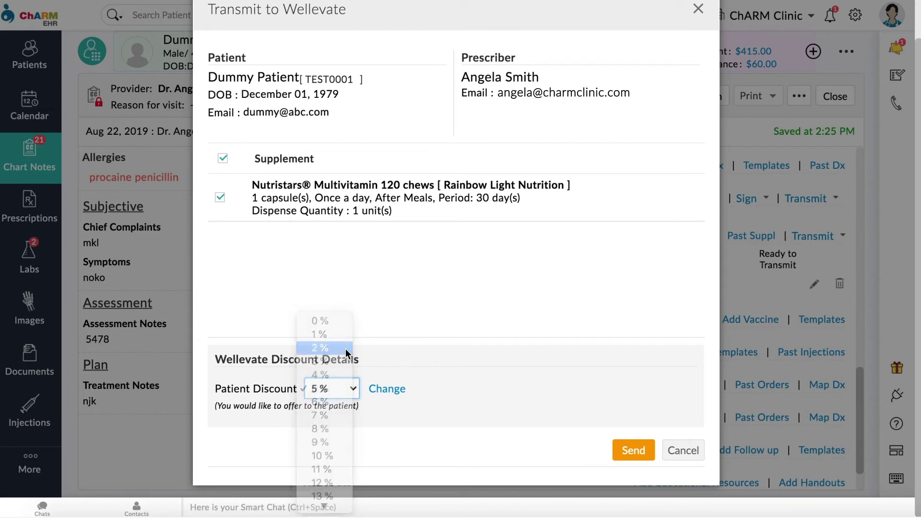
pyautogui.click(647, 451)
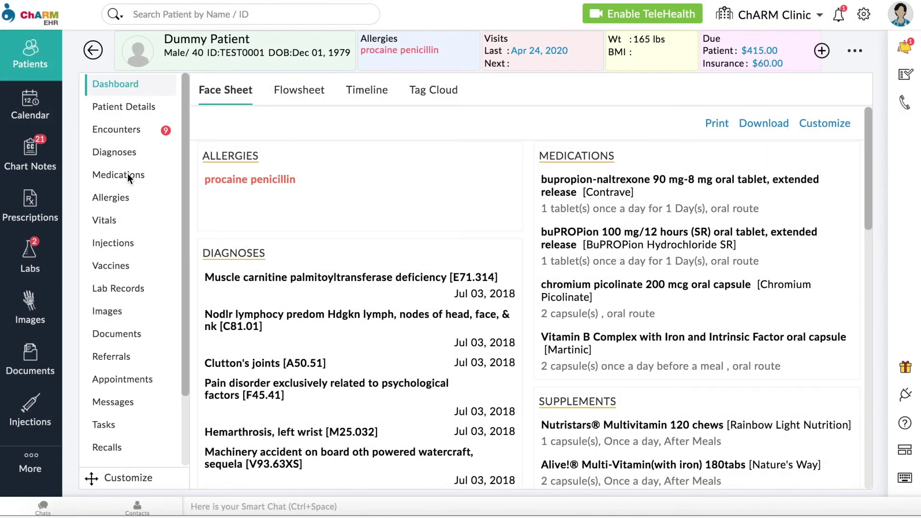
# - From the patient's supplement list, search Wellevate for 'calcium' and choose Real™Calm Multi
pyautogui.click(127, 176)
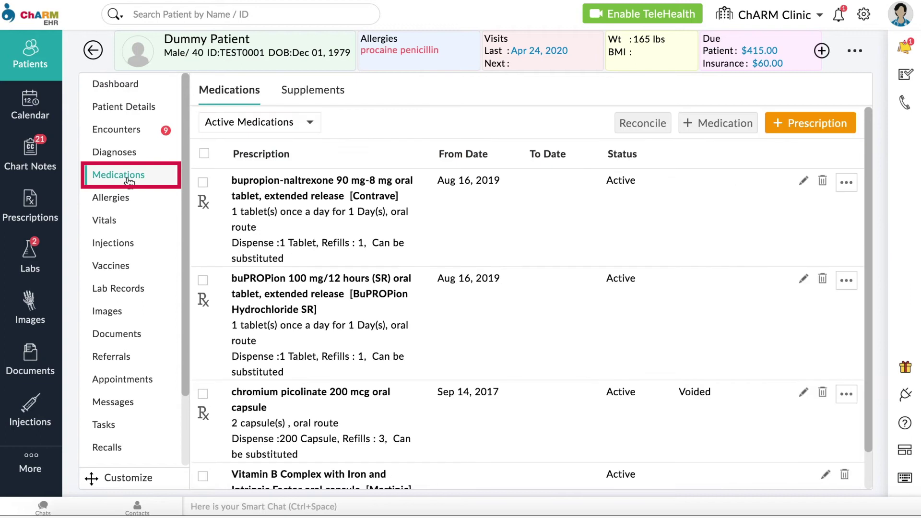
pyautogui.click(306, 96)
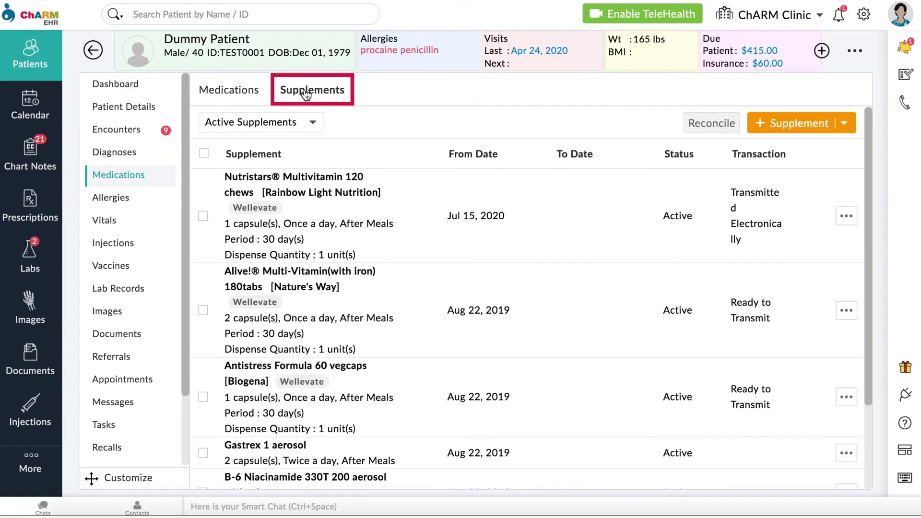
pyautogui.click(777, 125)
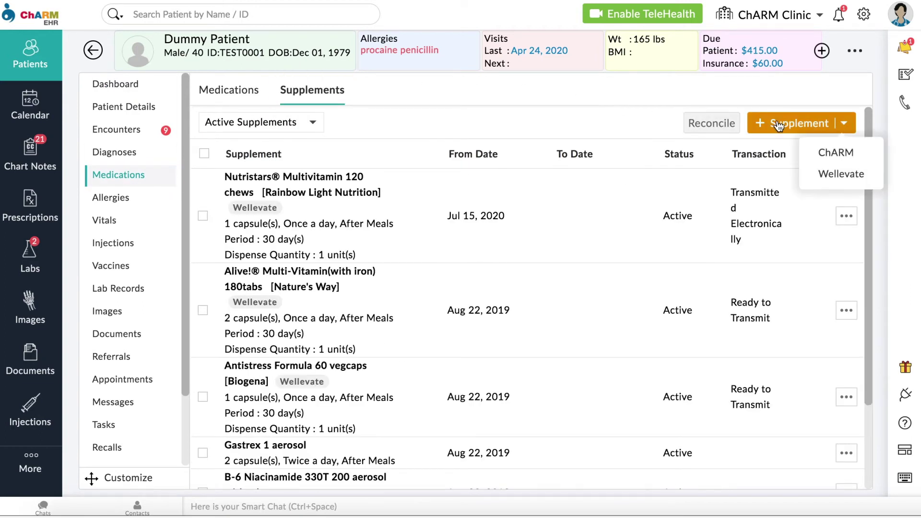
pyautogui.click(824, 173)
pyautogui.write('calc')
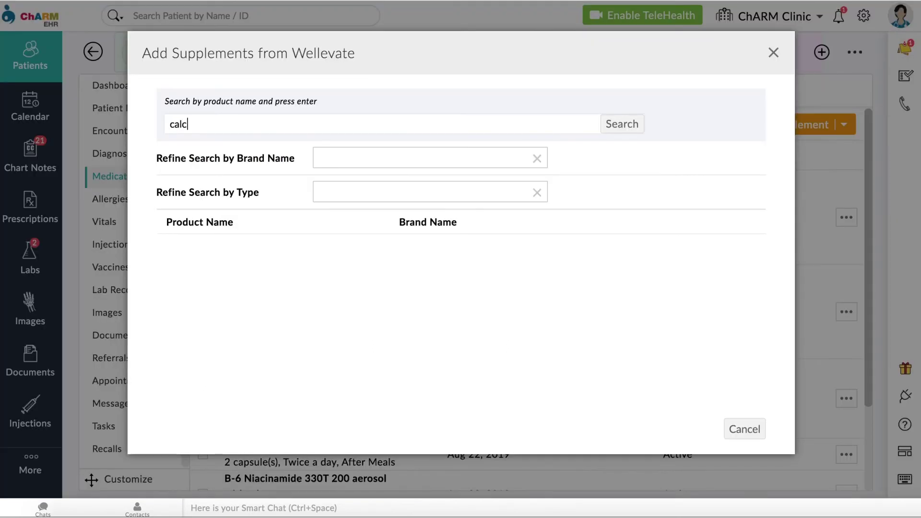
pyautogui.write('ium')
pyautogui.press('Return')
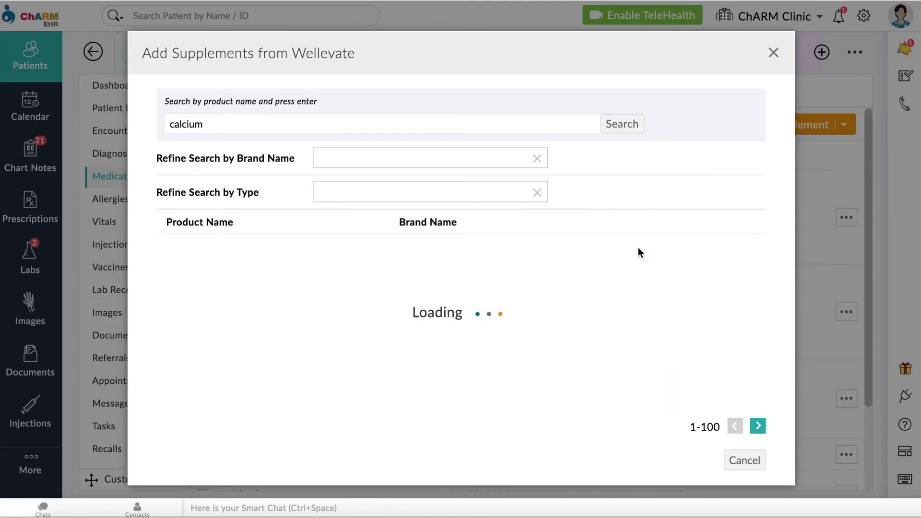
pyautogui.click(172, 347)
pyautogui.write('1')
# - Set Real™Calm Multi to 1 capsule(s), once a day, before meals
pyautogui.click(254, 351)
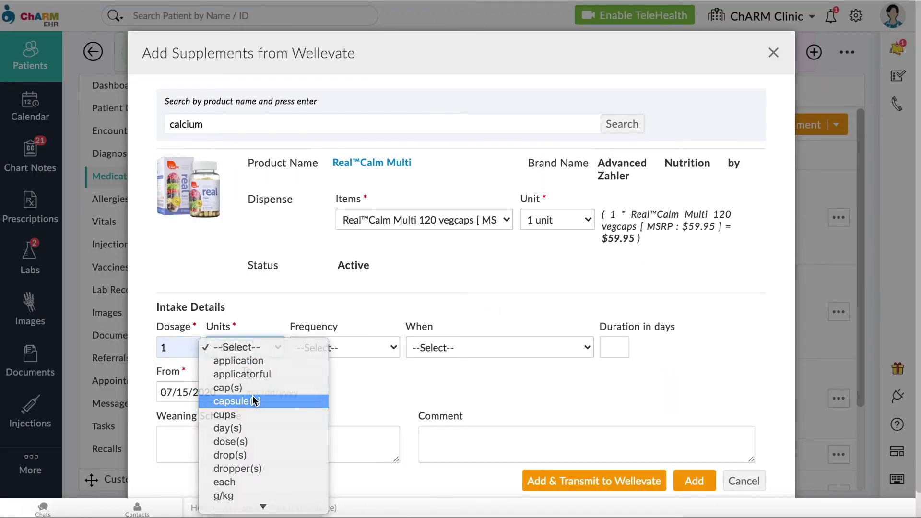
pyautogui.click(254, 400)
pyautogui.click(321, 347)
pyautogui.click(414, 350)
pyautogui.click(613, 348)
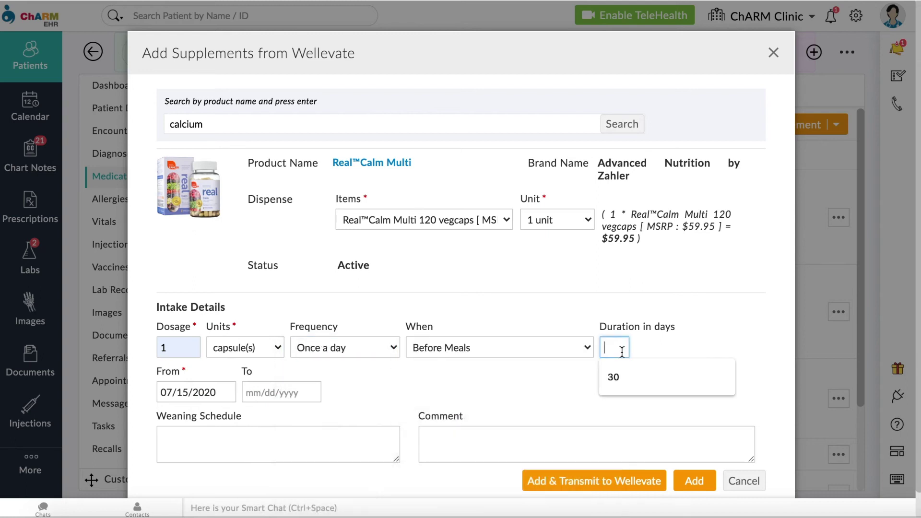
pyautogui.write('30')
# - Add Real™Calm Multi to the list and transmit it to Wellevate from its row actions
pyautogui.click(694, 481)
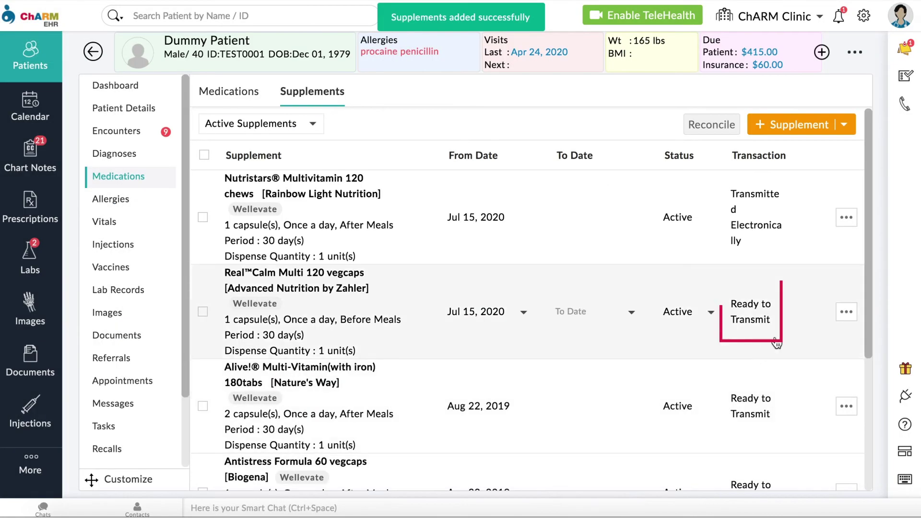
pyautogui.click(846, 314)
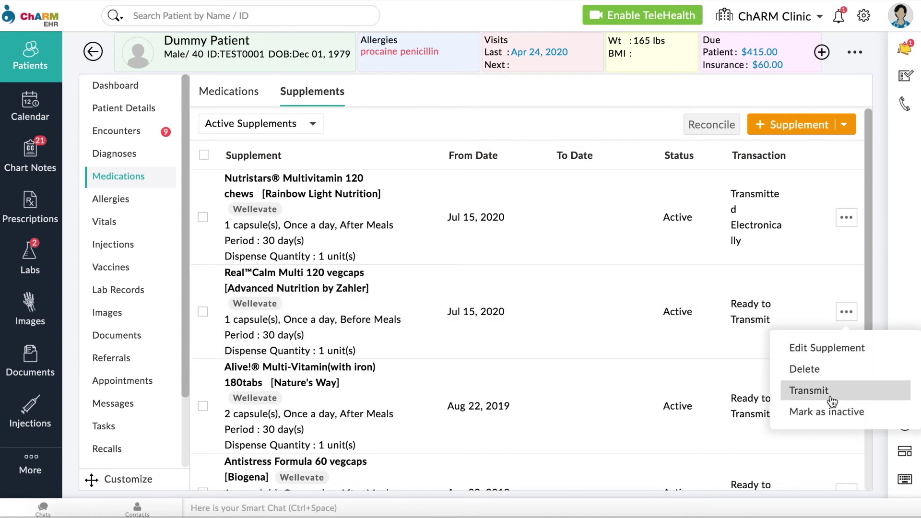
pyautogui.click(829, 393)
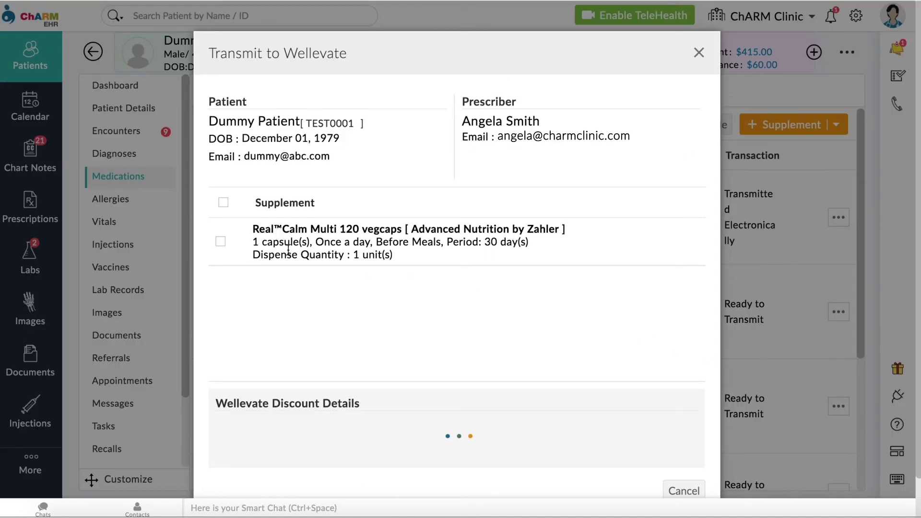
pyautogui.click(220, 241)
pyautogui.scroll(-1, 367, 319)
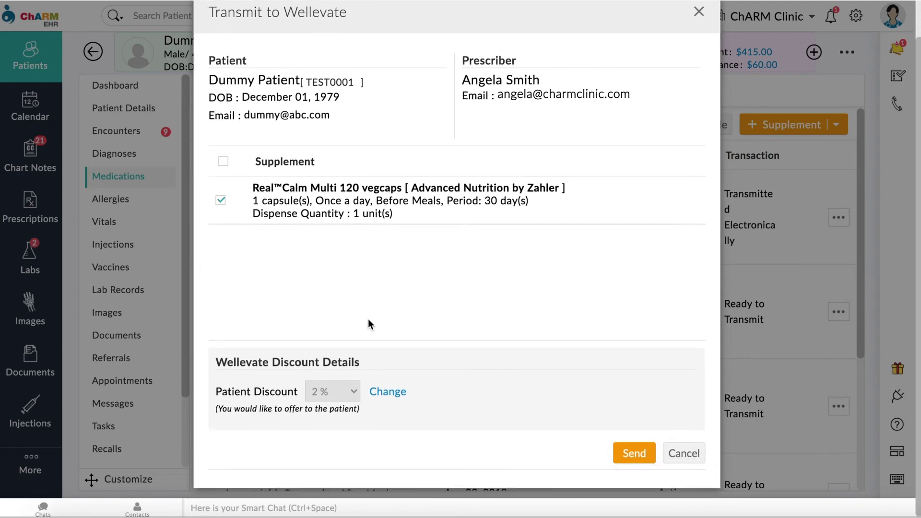
pyautogui.click(634, 451)
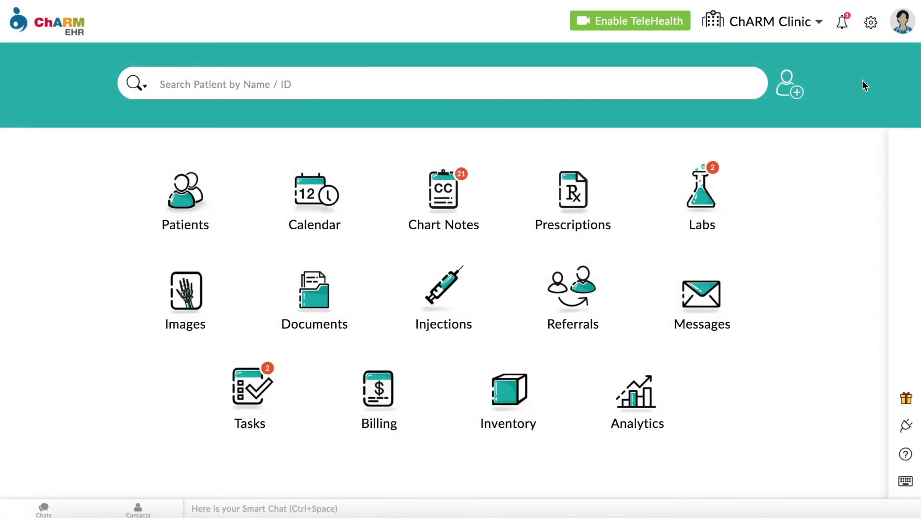
# - Start a new Supplement-type template under My Templates in settings
pyautogui.click(871, 23)
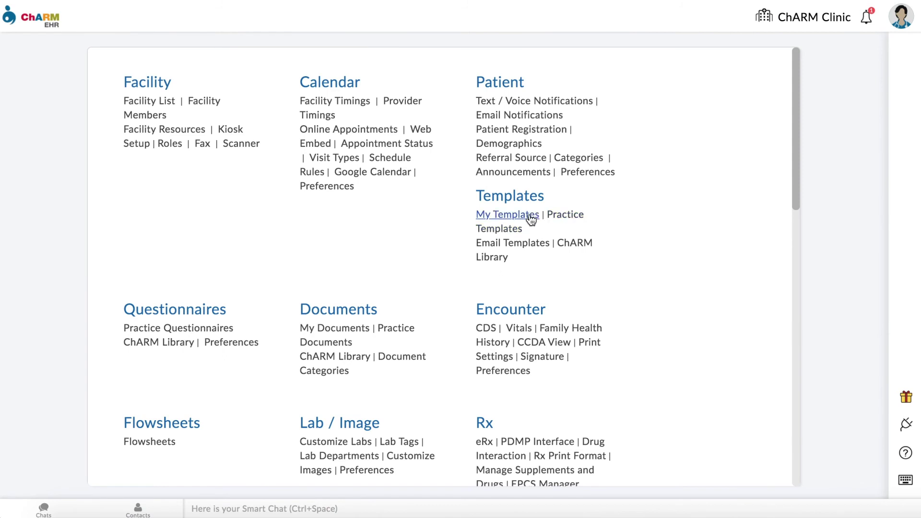
pyautogui.click(527, 219)
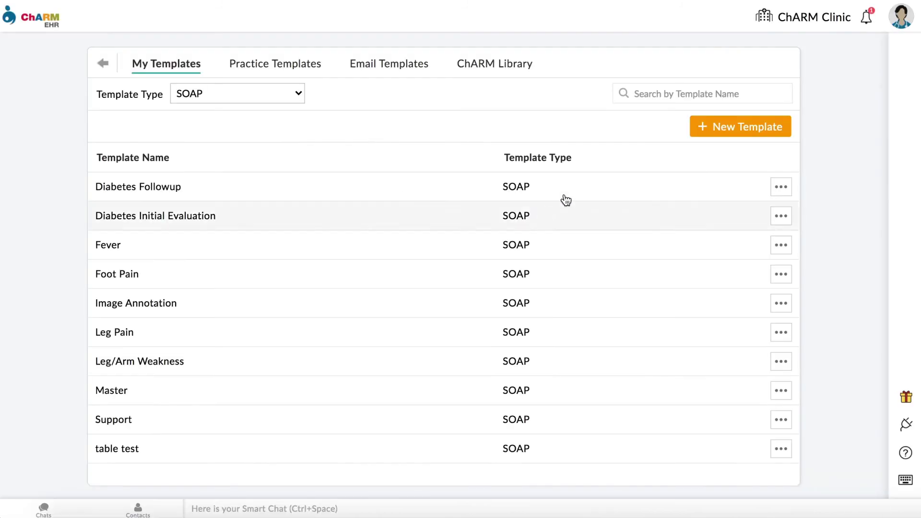
pyautogui.click(733, 135)
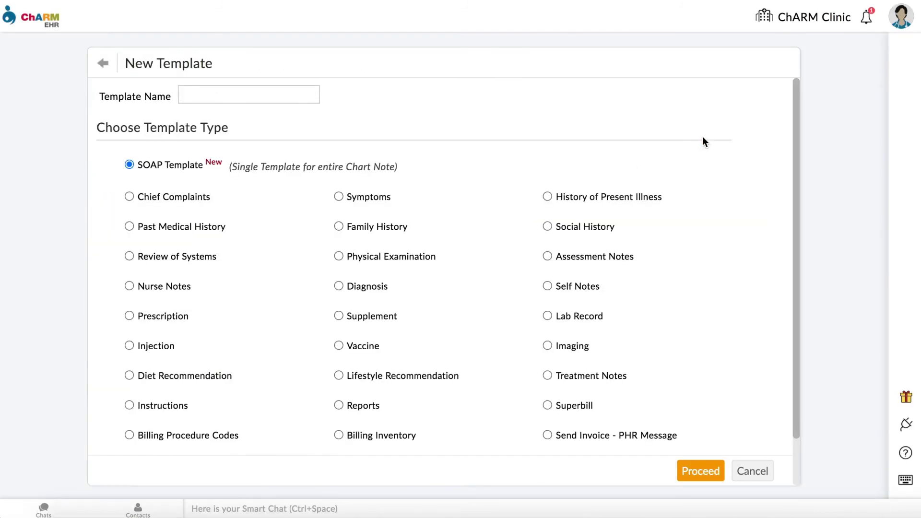
pyautogui.click(338, 316)
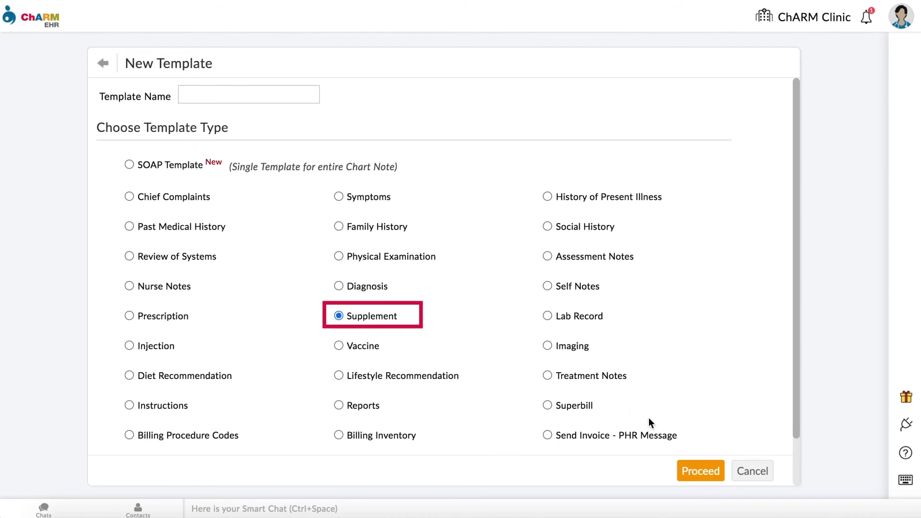
pyautogui.click(699, 471)
pyautogui.write('Welleva')
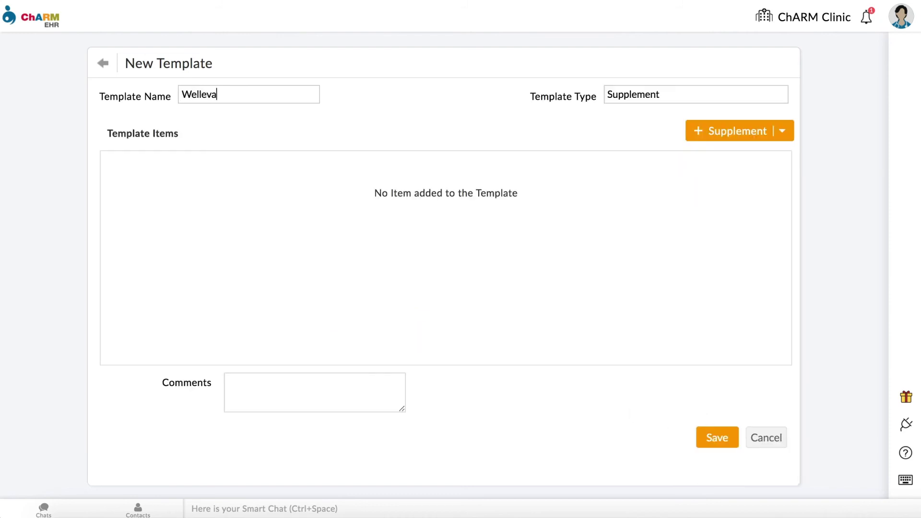
pyautogui.write('te')
# - Add Hemp Yeah! Max Fiber Vanilla from Wellevate: capsules, once a day, after meals, 30 days
pyautogui.click(738, 140)
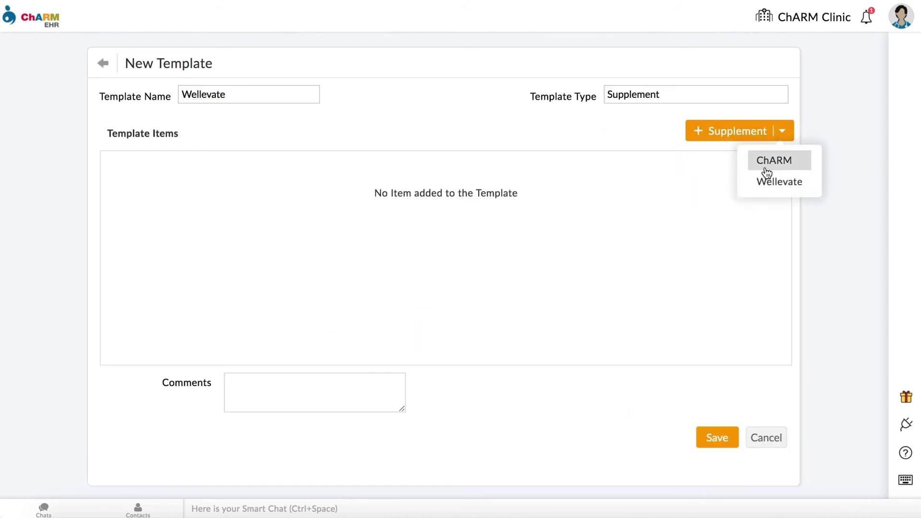
pyautogui.click(774, 181)
pyautogui.write('Omega')
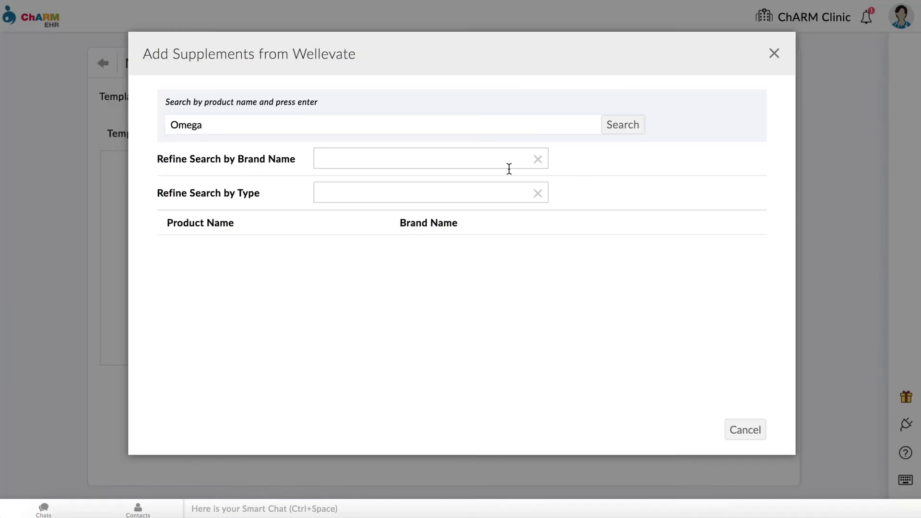
pyautogui.click(506, 192)
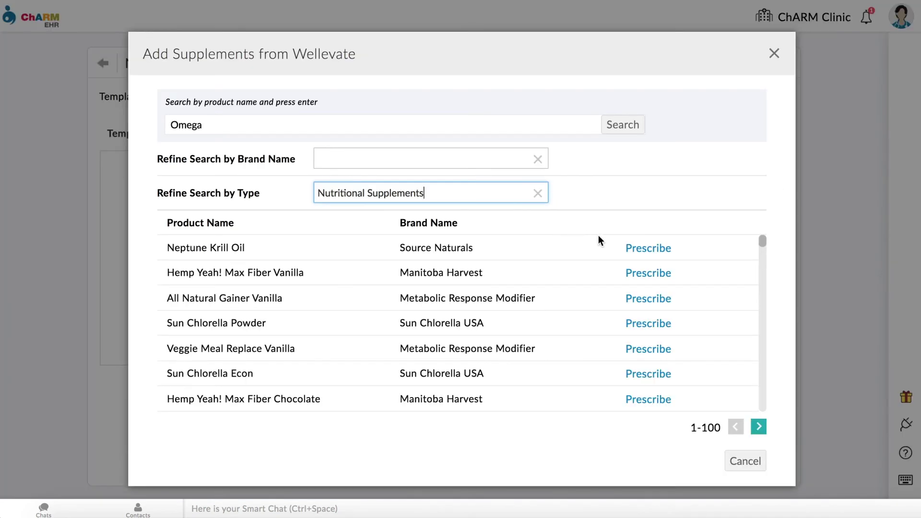
pyautogui.click(655, 281)
pyautogui.click(239, 304)
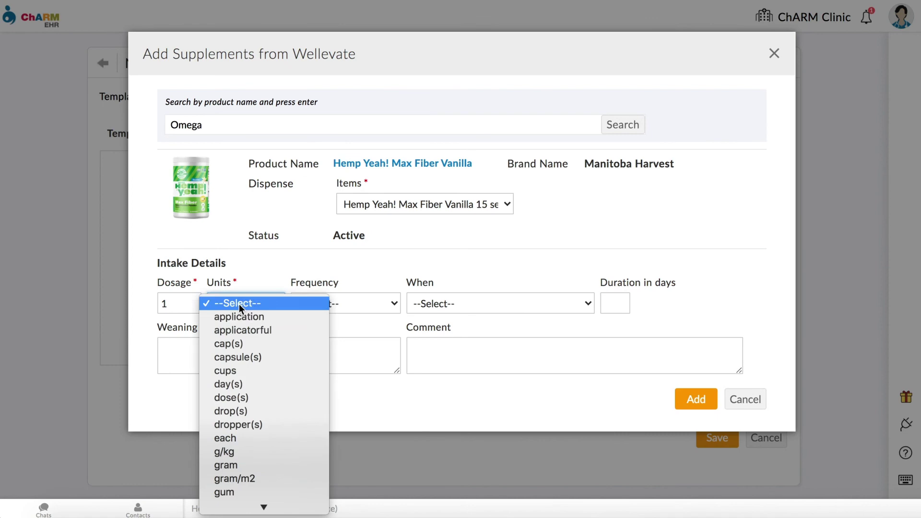
pyautogui.click(253, 358)
pyautogui.click(388, 303)
pyautogui.click(338, 328)
pyautogui.click(480, 303)
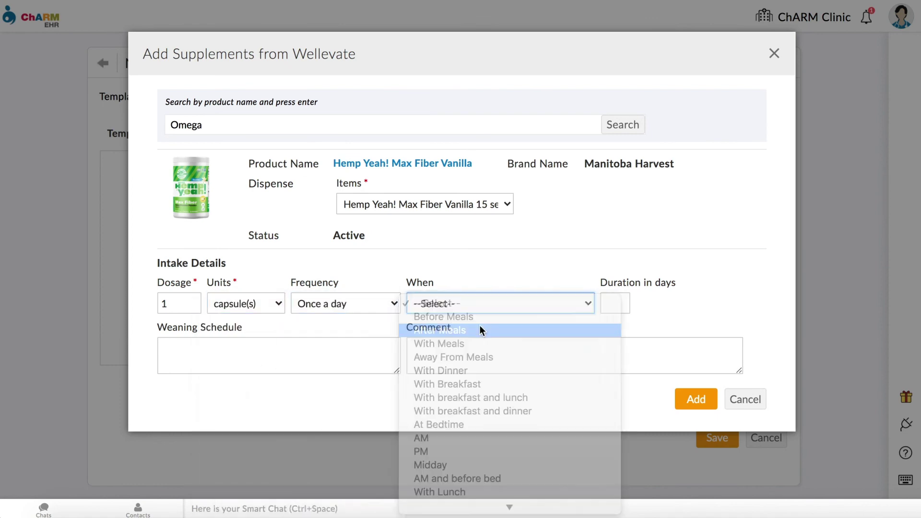
pyautogui.click(480, 326)
pyautogui.click(614, 303)
pyautogui.write('30')
pyautogui.click(708, 400)
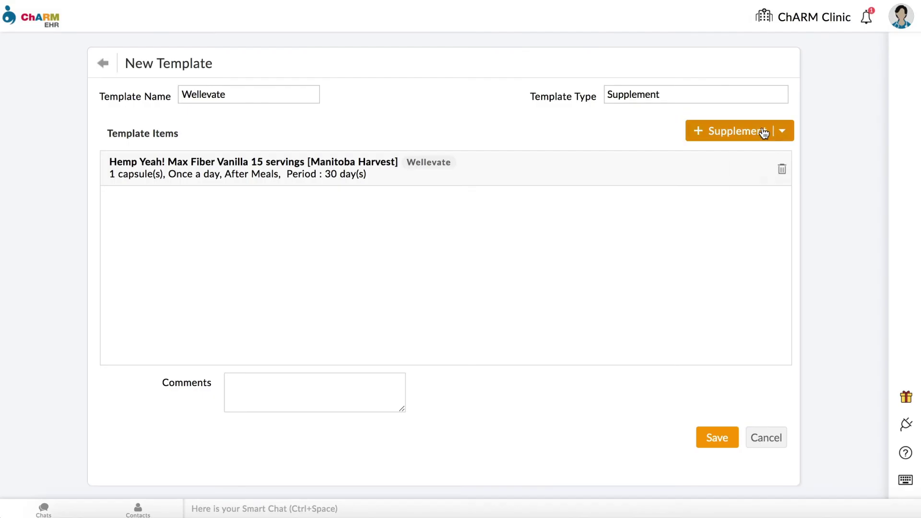
# - Add Daily Best™ Women: capsules, once a day, before meals, 30 days, and save the Wellevate template
pyautogui.click(763, 131)
pyautogui.click(775, 182)
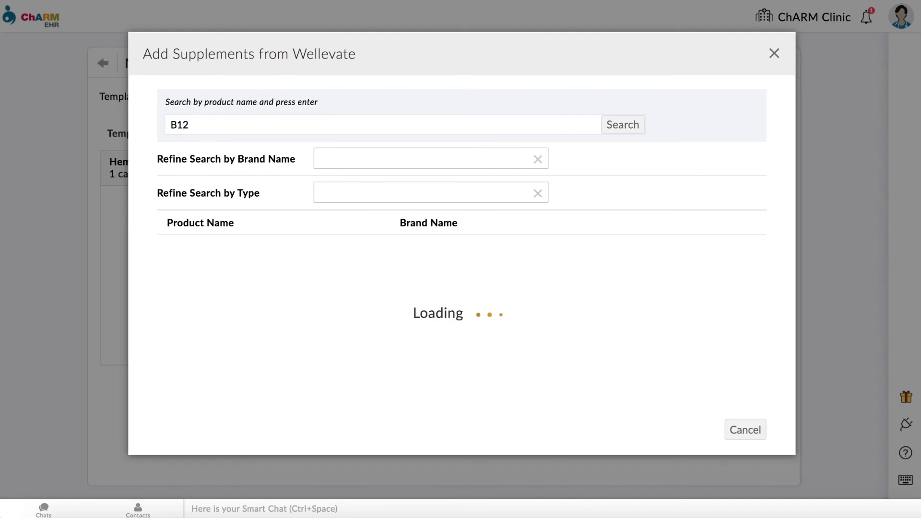
pyautogui.click(260, 303)
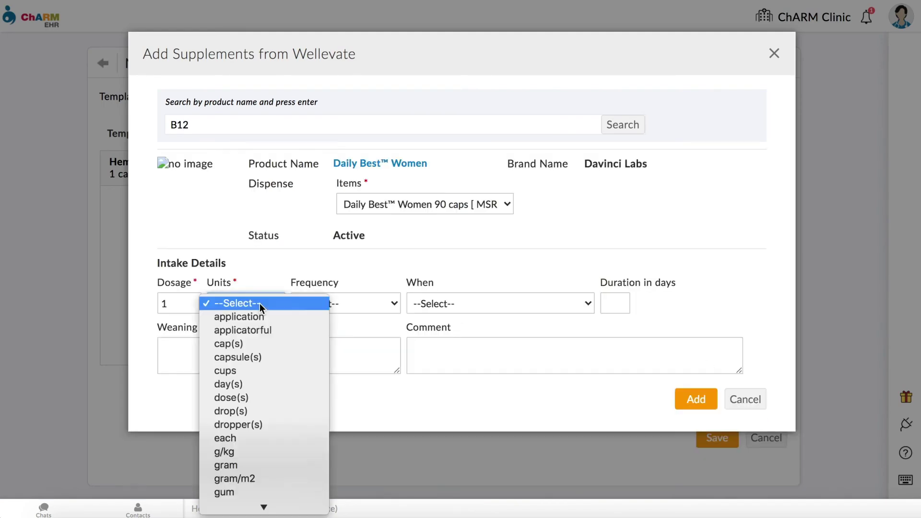
pyautogui.click(258, 357)
pyautogui.click(343, 303)
pyautogui.click(310, 314)
pyautogui.click(433, 304)
pyautogui.click(436, 316)
pyautogui.click(613, 304)
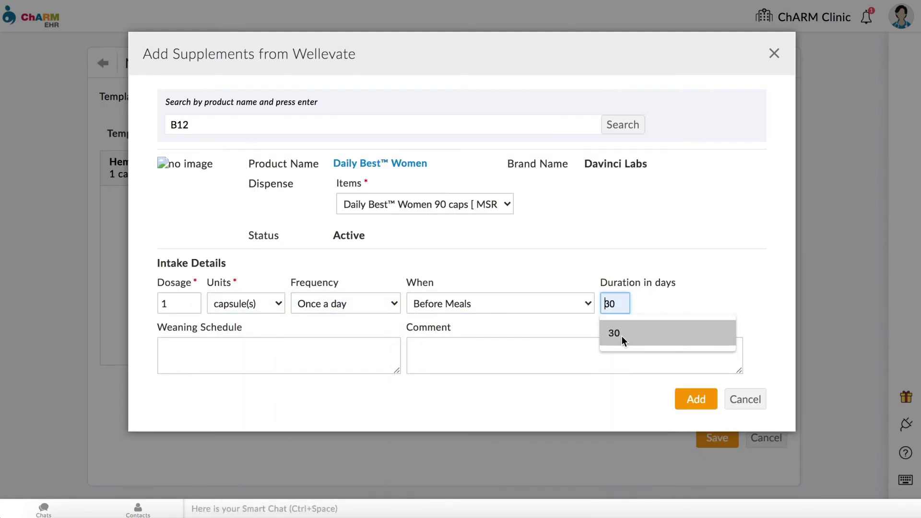
pyautogui.click(621, 336)
pyautogui.click(696, 399)
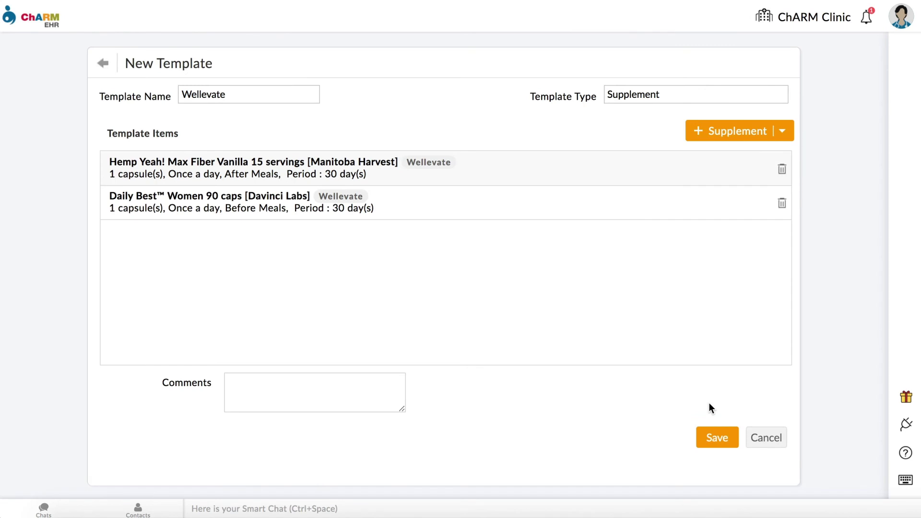
pyautogui.click(712, 440)
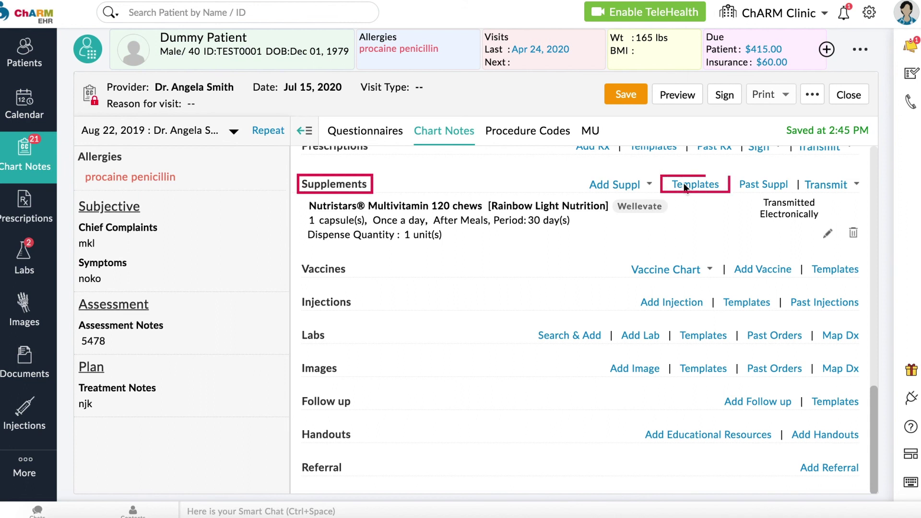
# - Apply Hemp Yeah! Max Fiber Vanilla from the Wellevate template to the chart note
pyautogui.click(683, 184)
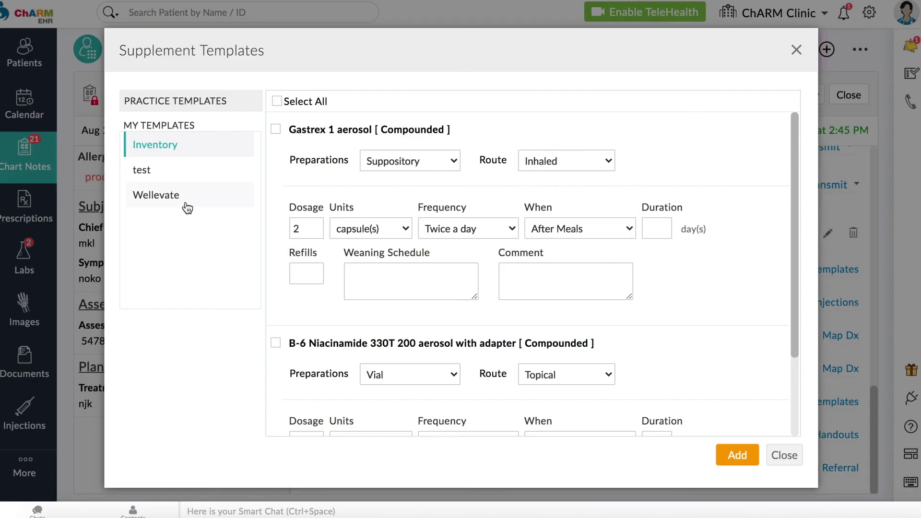
pyautogui.click(186, 207)
pyautogui.click(276, 129)
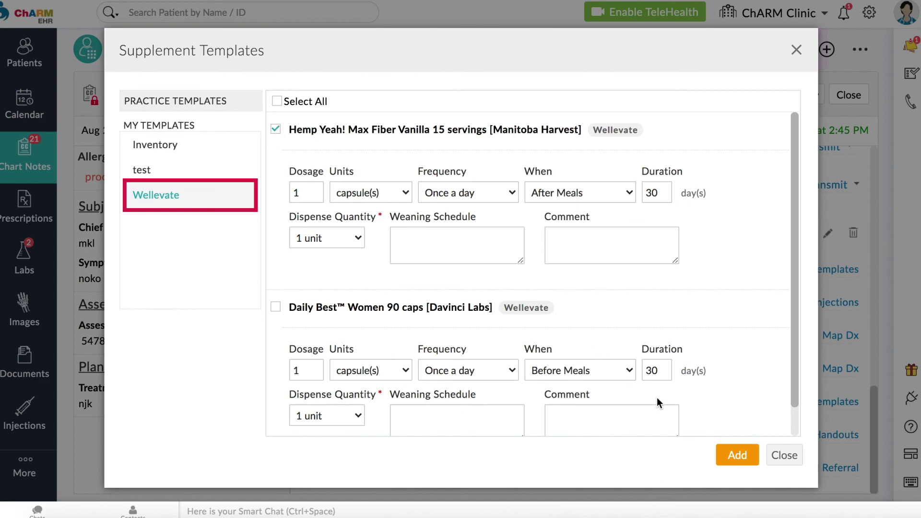
pyautogui.click(734, 455)
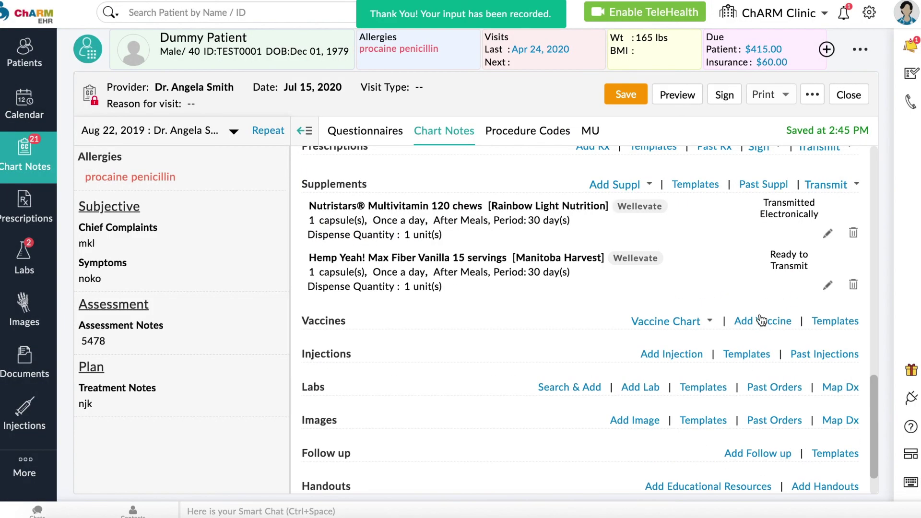
# - Transmit the chart note's supplements to Wellevate
pyautogui.click(847, 213)
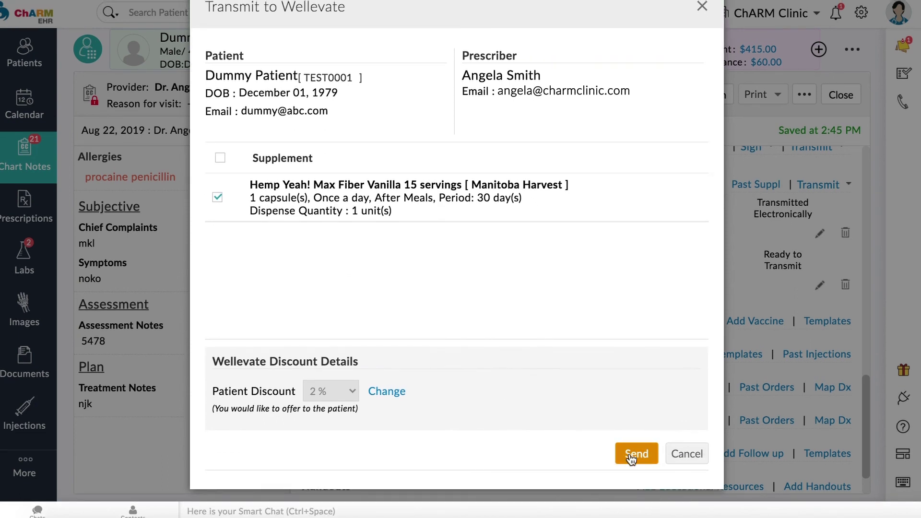
pyautogui.click(631, 453)
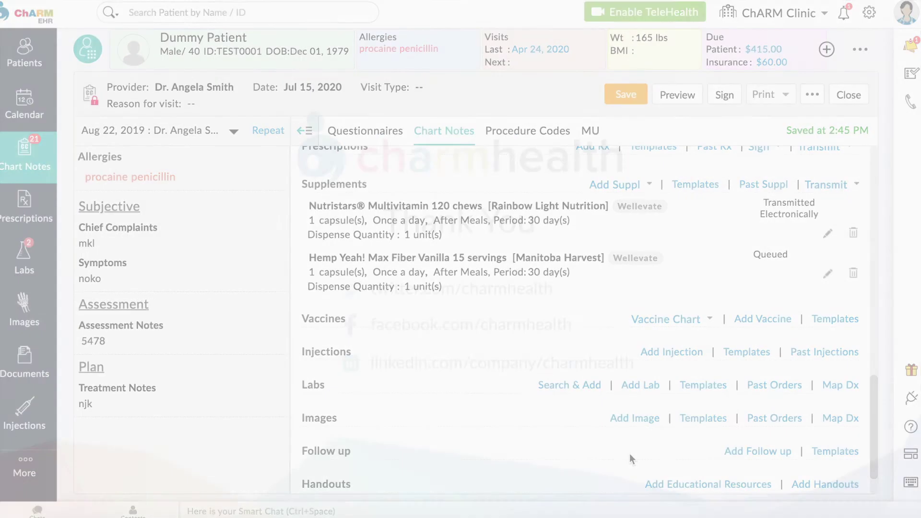